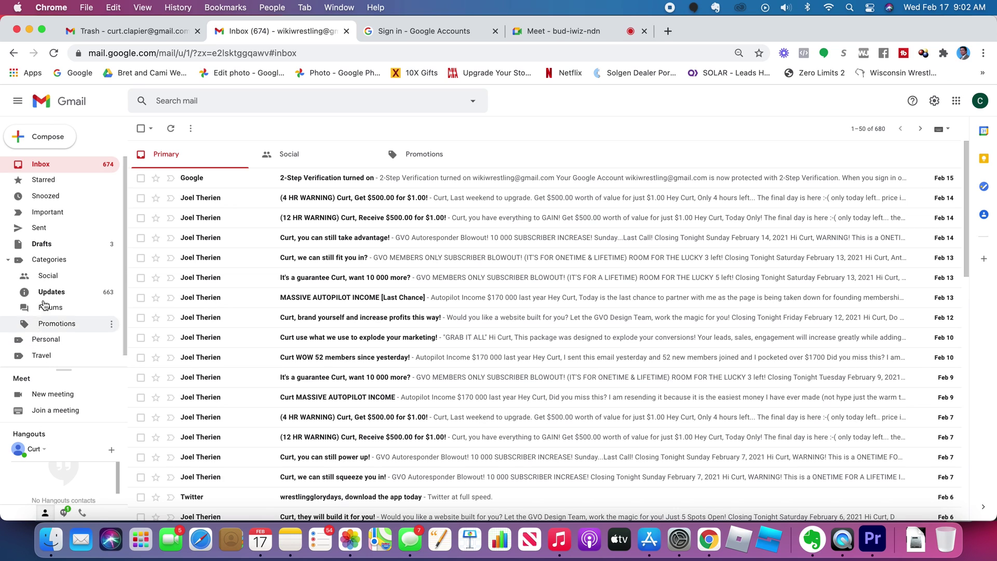
Step: Turn Hangouts chat off in the Chat and Meet settings and save the change
{"action": "scroll", "coordinate": [43, 300], "scroll_direction": "down", "scroll_amount": 1}
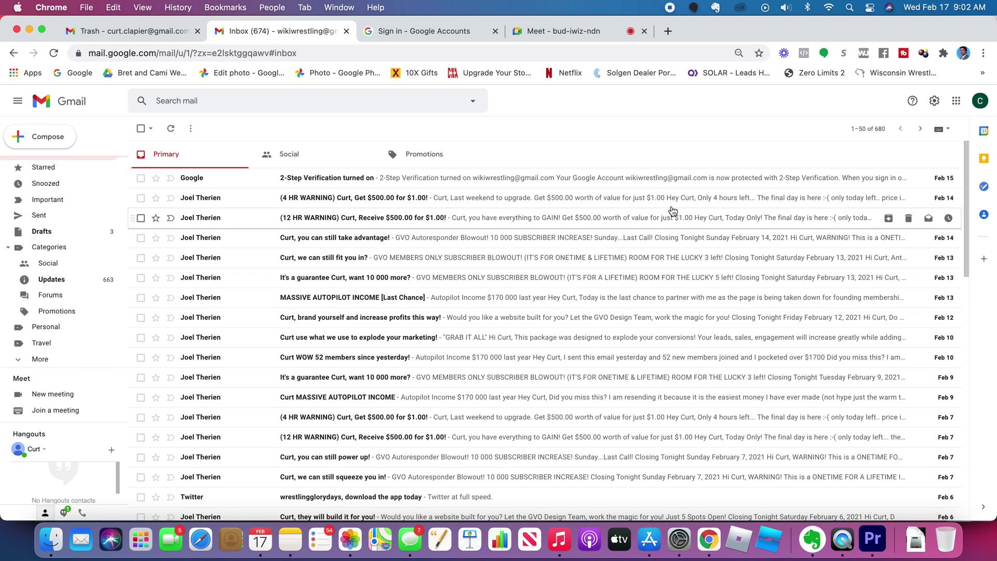
{"action": "left_click", "coordinate": [935, 102]}
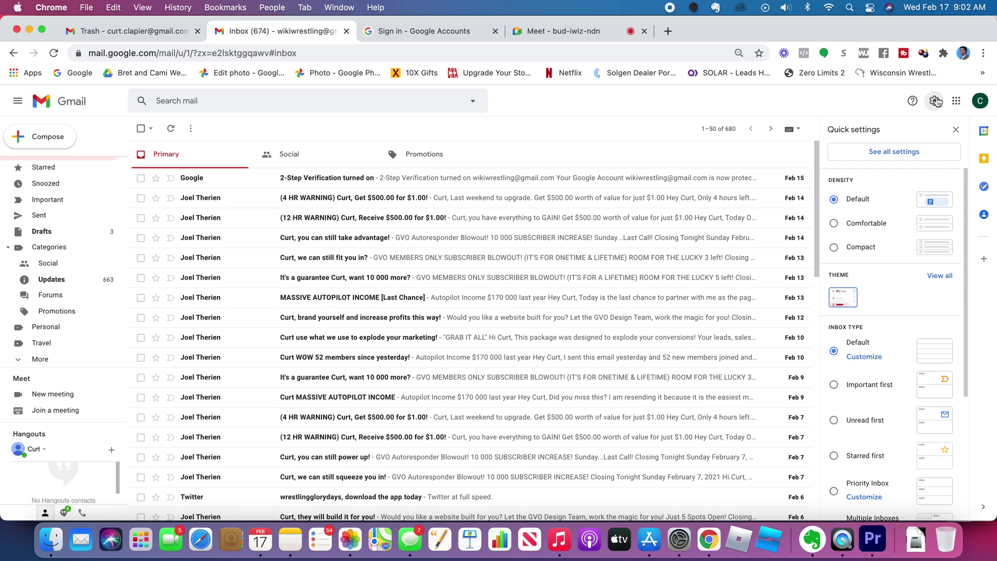
{"action": "left_click", "coordinate": [927, 156]}
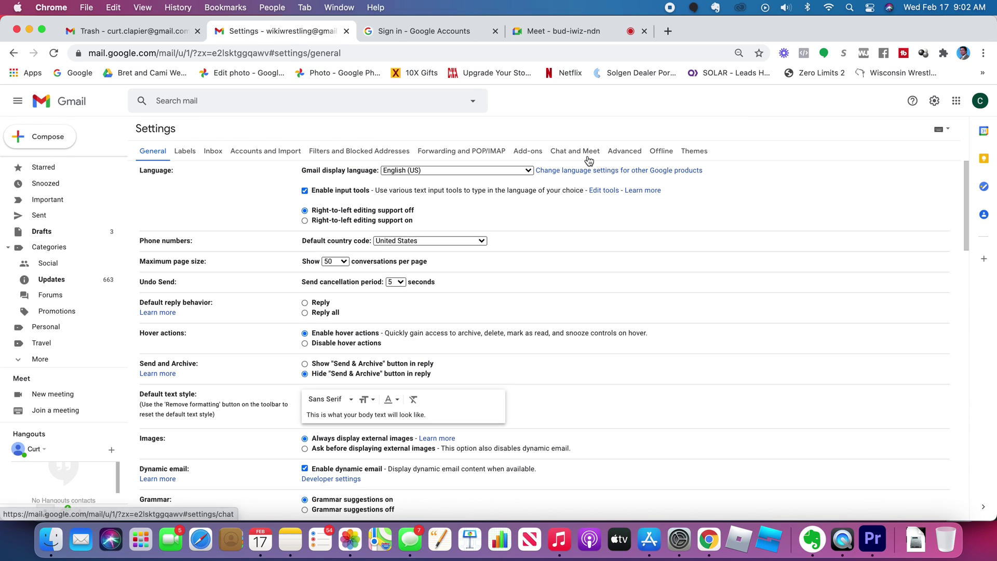
{"action": "left_click", "coordinate": [590, 154]}
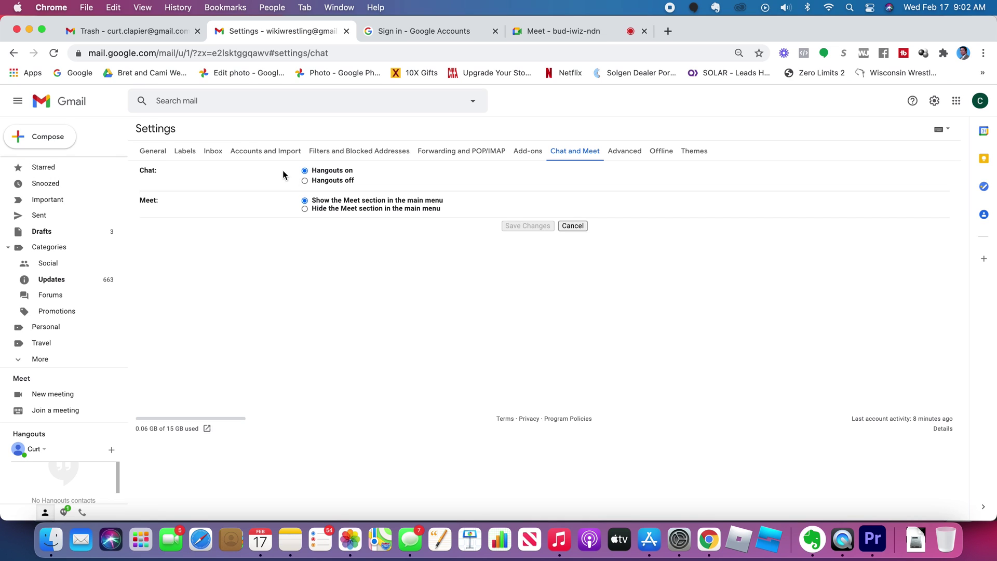
{"action": "left_click", "coordinate": [324, 179]}
{"action": "left_click", "coordinate": [518, 226]}
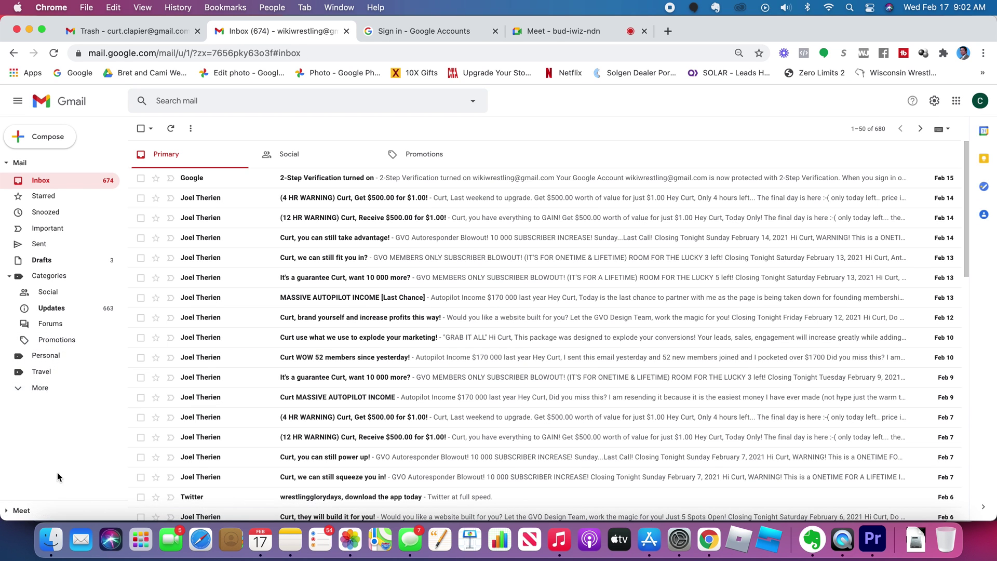
Step: Expand and collapse the extra sidebar labels, then expand the Meet section to show its options
{"action": "left_click", "coordinate": [42, 388]}
{"action": "scroll", "coordinate": [50, 399], "scroll_direction": "down", "scroll_amount": 2}
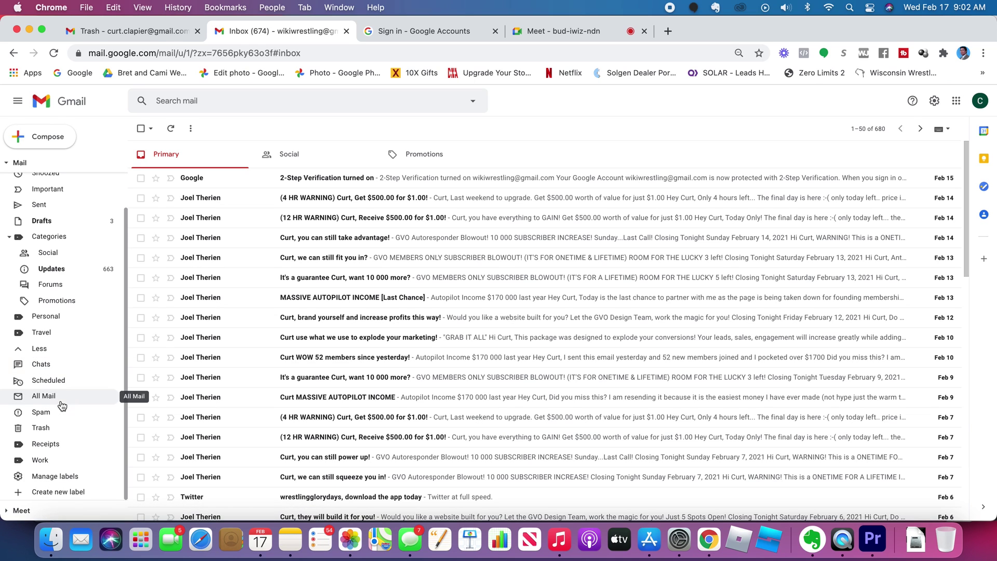
{"action": "left_click", "coordinate": [37, 347]}
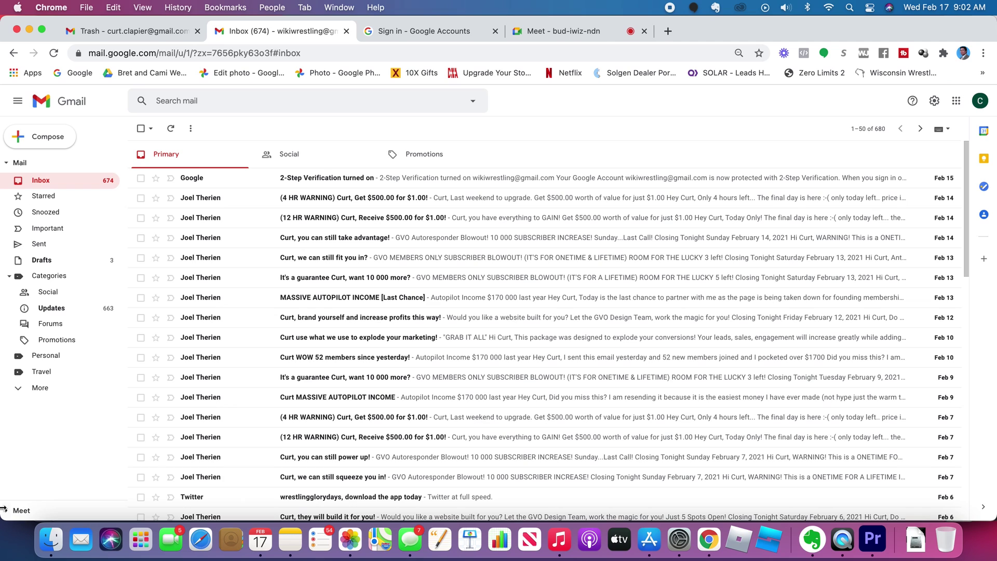
{"action": "left_click", "coordinate": [6, 511]}
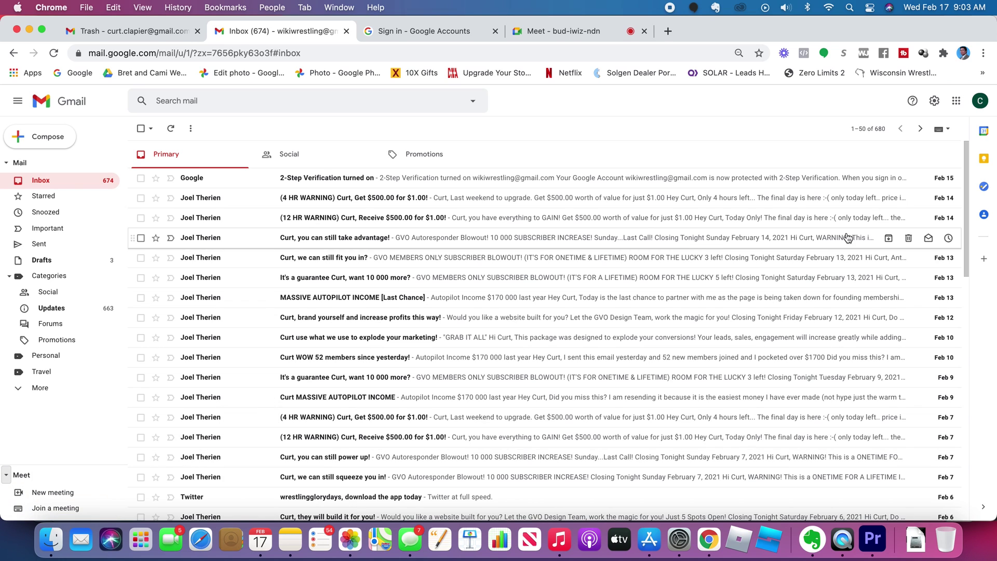
Step: Turn Hangouts chat back on in the Chat and Meet settings and save
{"action": "left_click", "coordinate": [935, 101]}
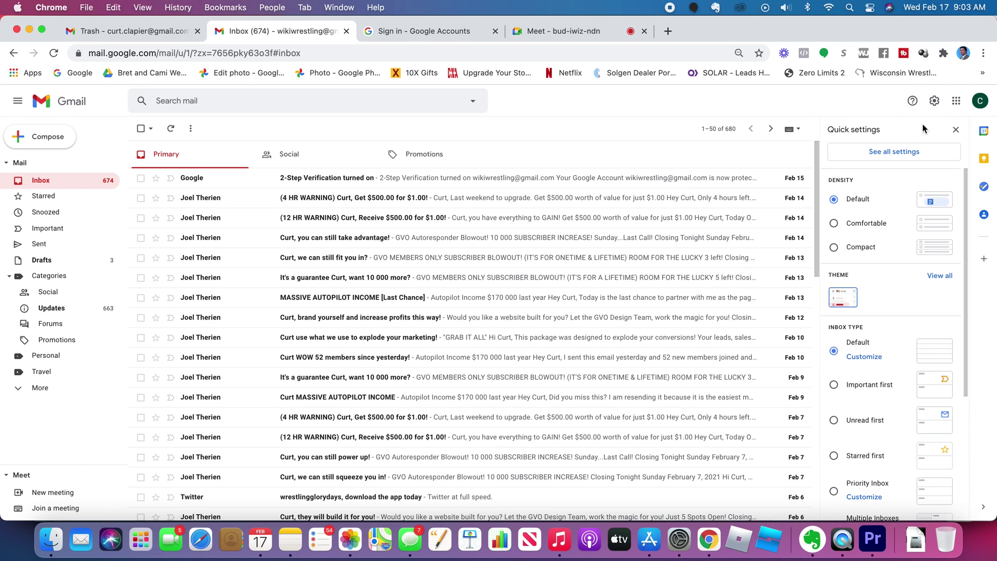
{"action": "left_click", "coordinate": [904, 152]}
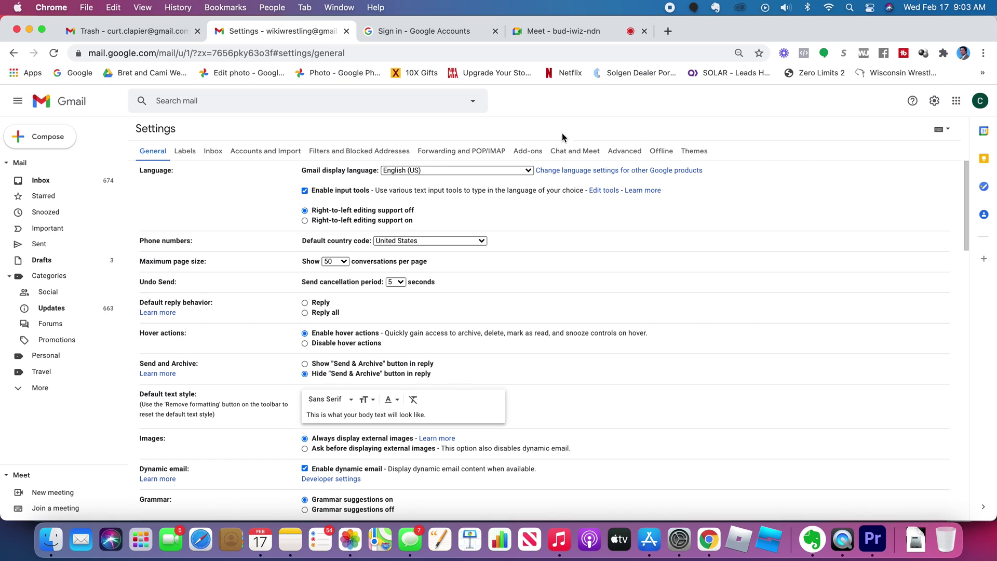
{"action": "left_click", "coordinate": [567, 150]}
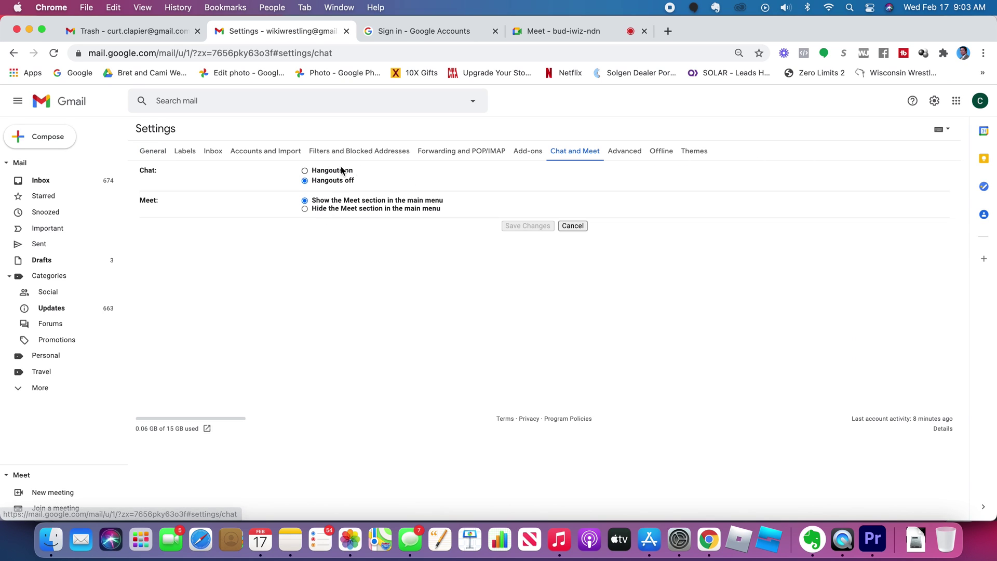
{"action": "left_click", "coordinate": [305, 171]}
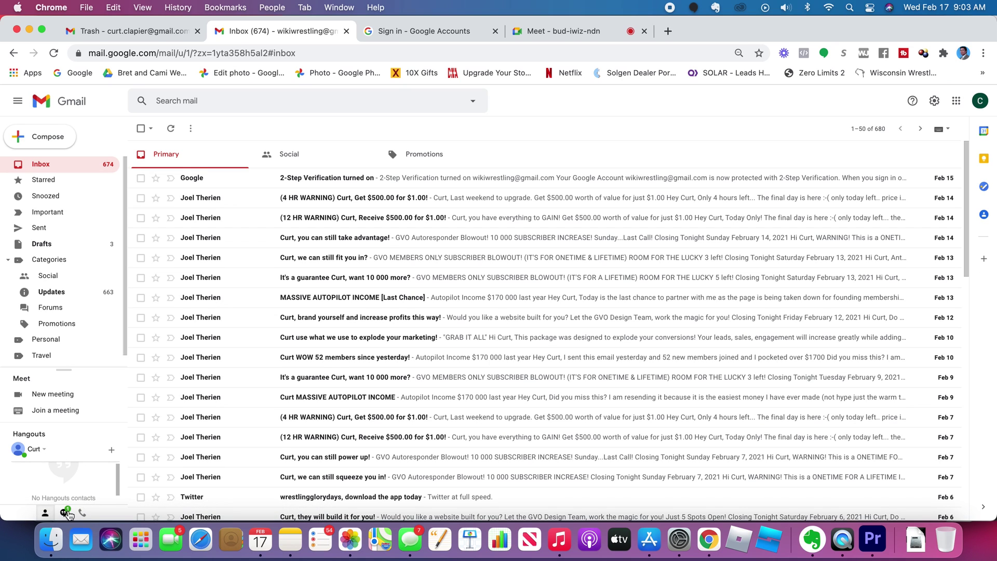
Step: Start a new Hangouts chat and select the contact's Gmail address, correcting a typo
{"action": "left_click", "coordinate": [64, 513]}
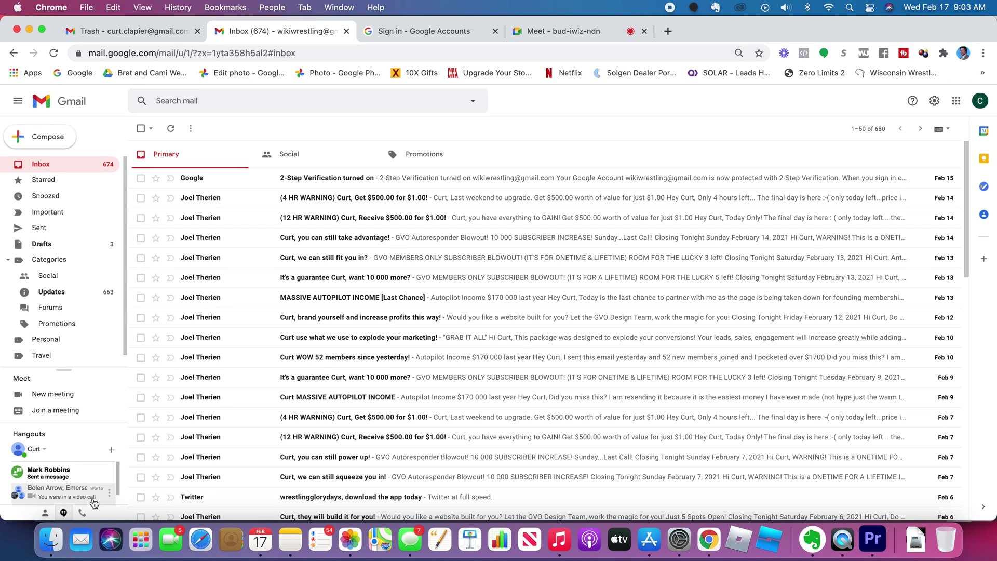
{"action": "left_click", "coordinate": [111, 450]}
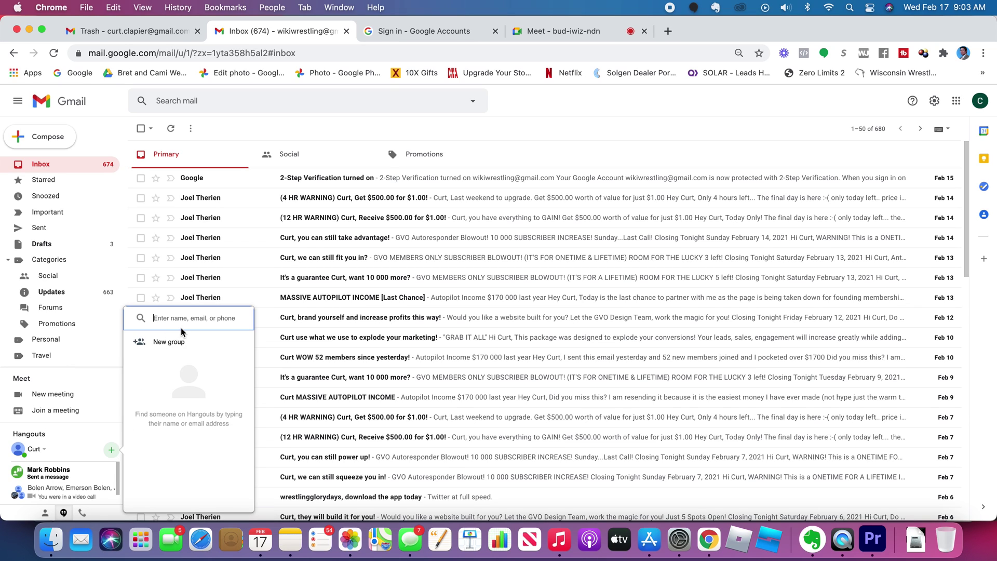
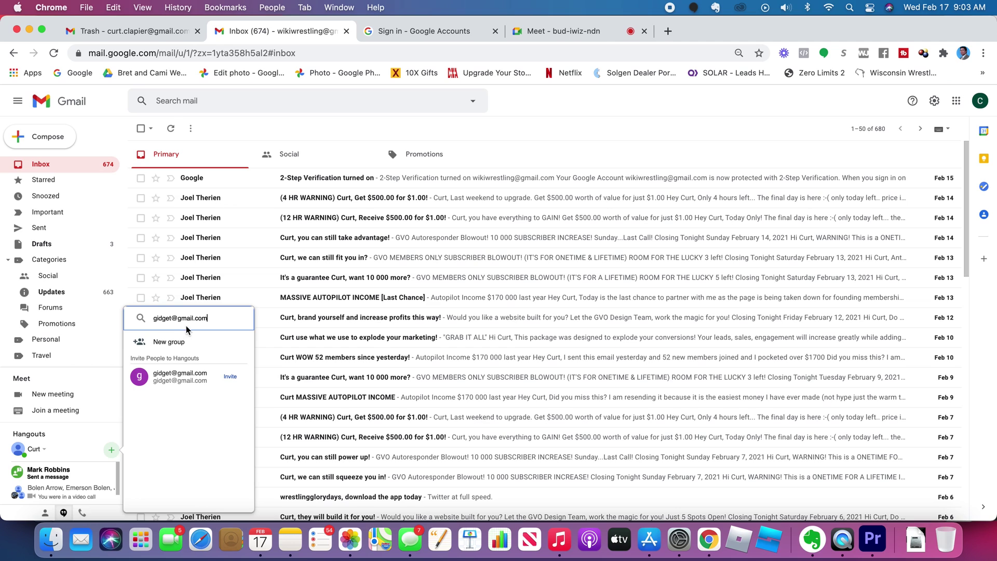
{"action": "left_click", "coordinate": [210, 381]}
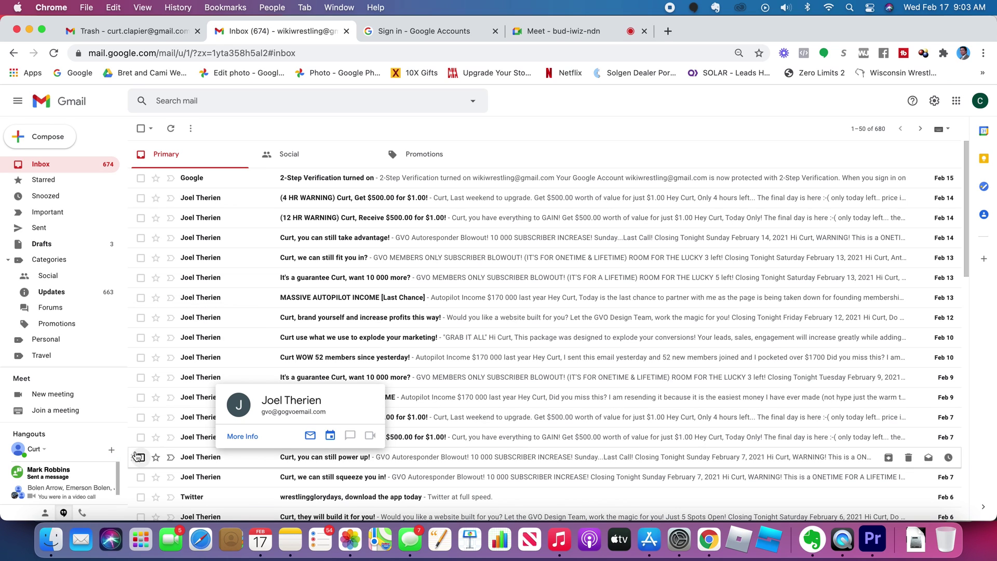
Step: Send the Hangouts invitation to the selected contact without the prefilled message
{"action": "scroll", "coordinate": [75, 471], "scroll_direction": "down", "scroll_amount": 1}
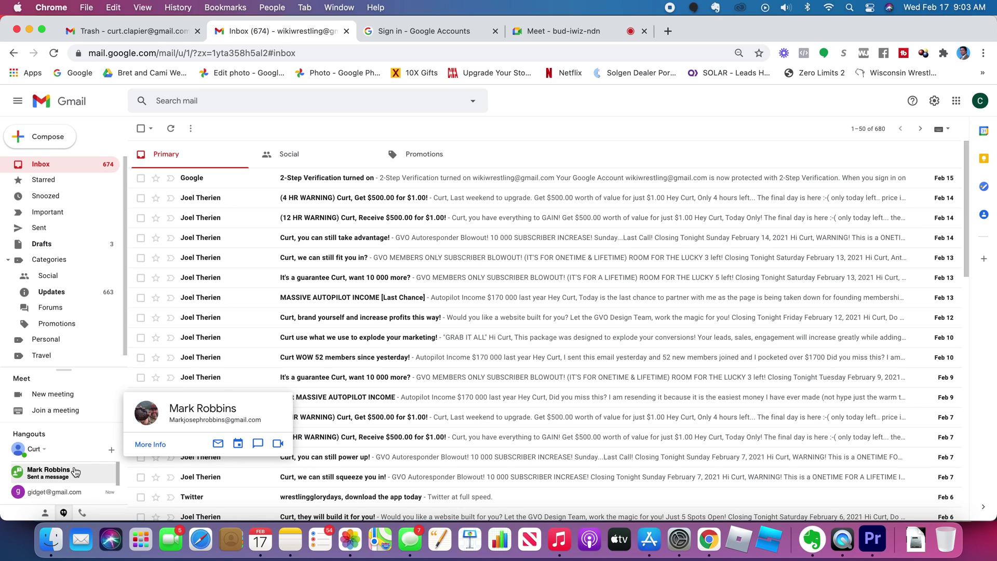
{"action": "mouse_move", "coordinate": [76, 505]}
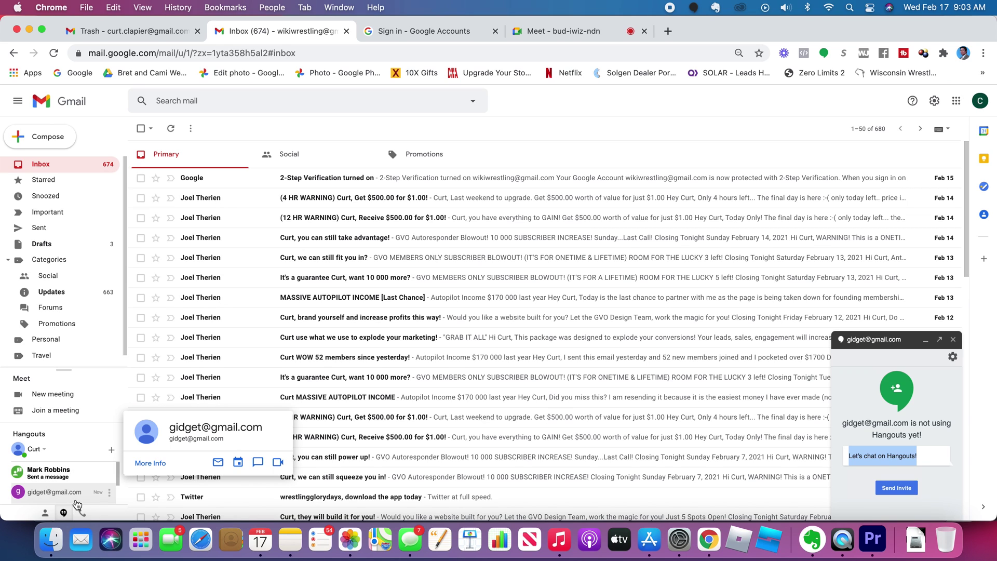
{"action": "left_click", "coordinate": [934, 450]}
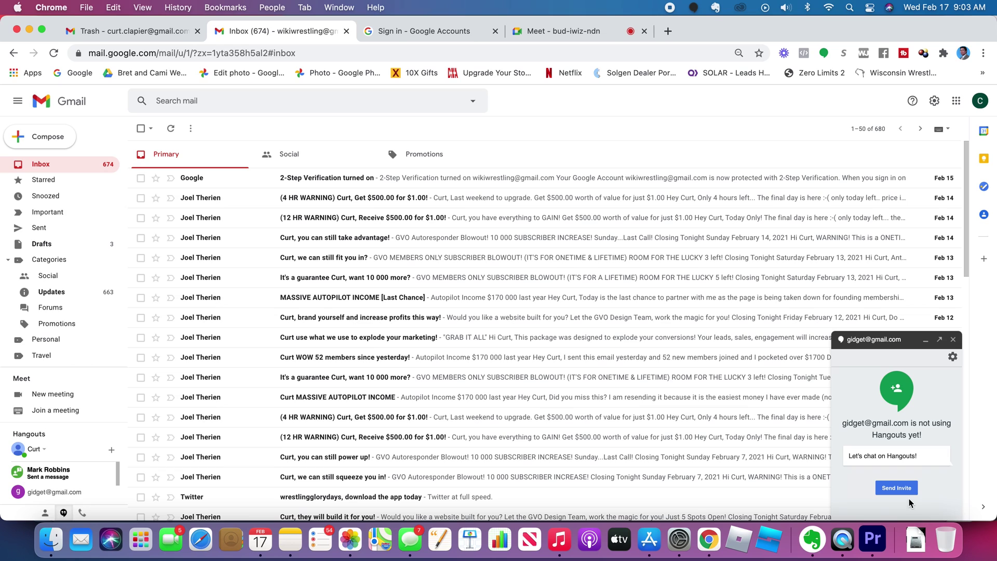
{"action": "left_click", "coordinate": [897, 488]}
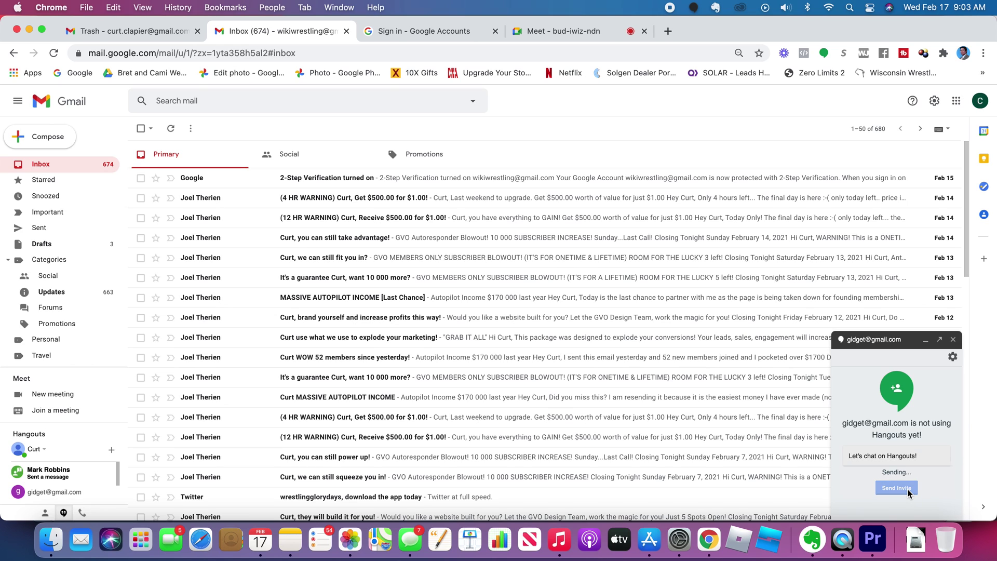
{"action": "left_click", "coordinate": [955, 340]}
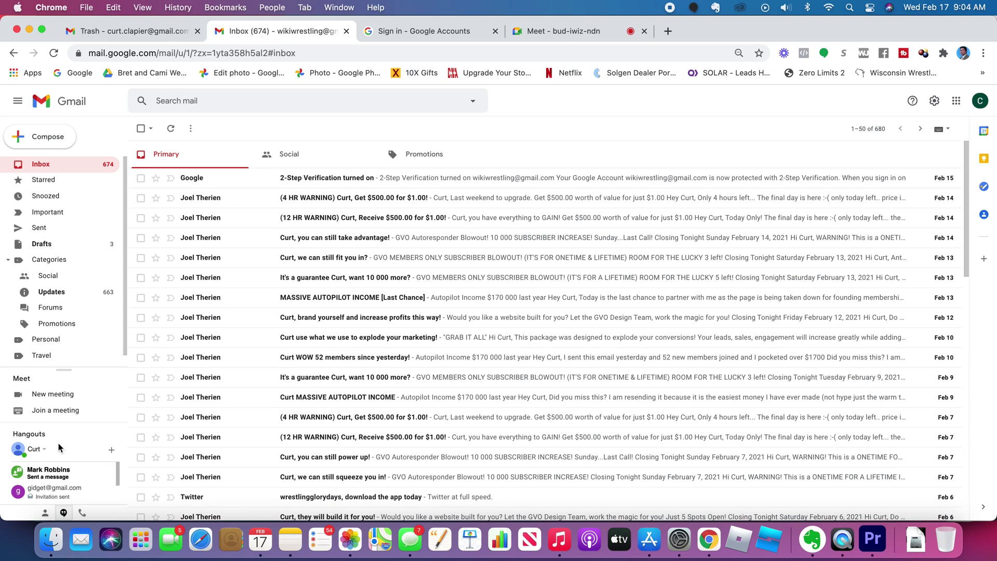
{"action": "scroll", "coordinate": [54, 478], "scroll_direction": "down", "scroll_amount": 2}
{"action": "scroll", "coordinate": [67, 500], "scroll_direction": "up", "scroll_amount": 2}
{"action": "scroll", "coordinate": [69, 502], "scroll_direction": "down", "scroll_amount": 2}
{"action": "scroll", "coordinate": [69, 499], "scroll_direction": "up", "scroll_amount": 2}
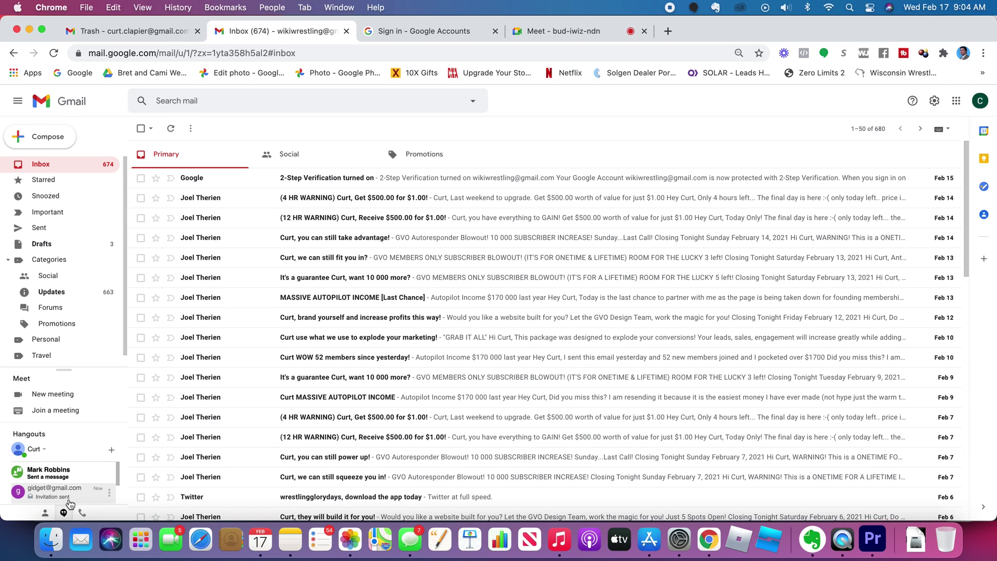
{"action": "left_click", "coordinate": [112, 450]}
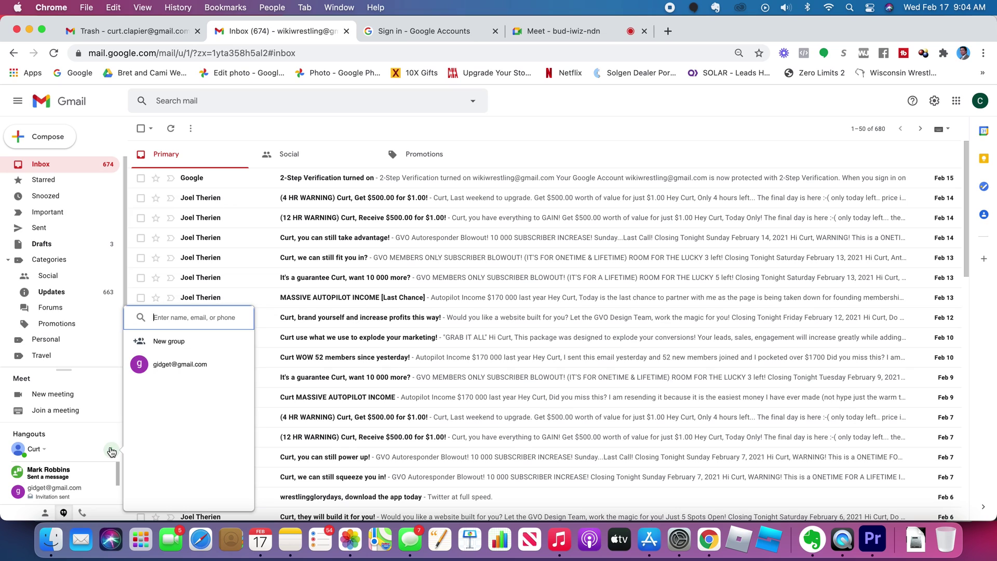
{"action": "left_click", "coordinate": [161, 343]}
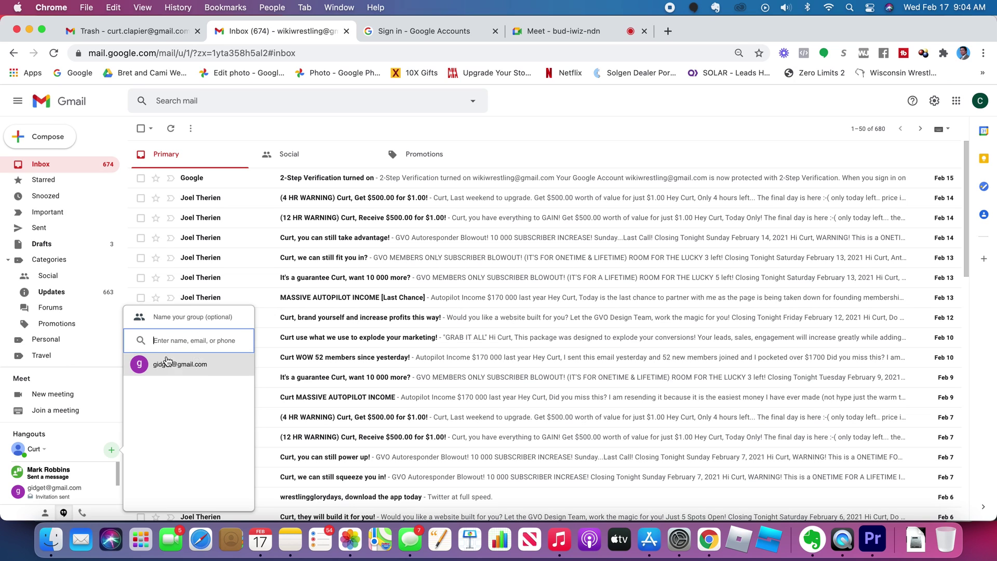
{"action": "left_click", "coordinate": [88, 437]}
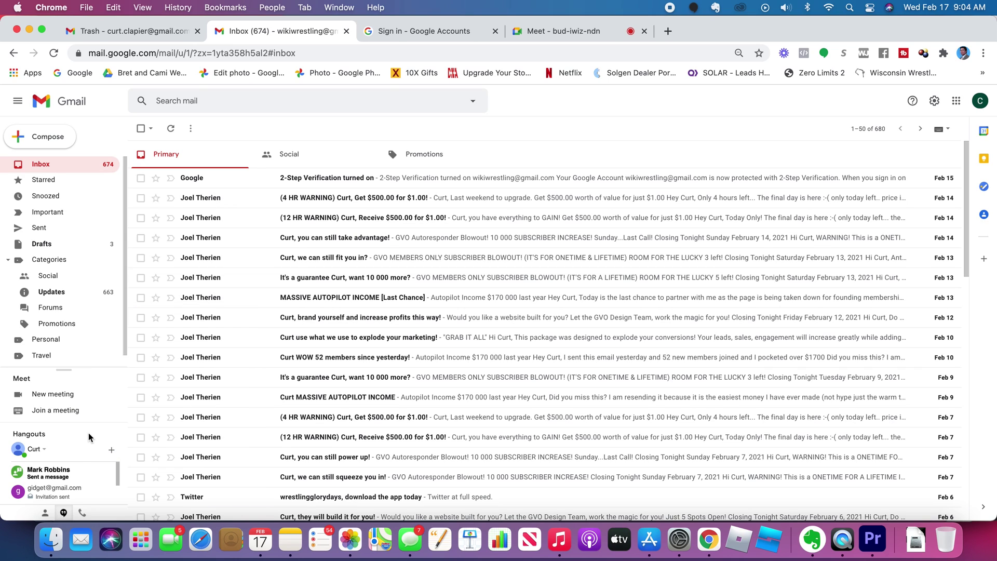